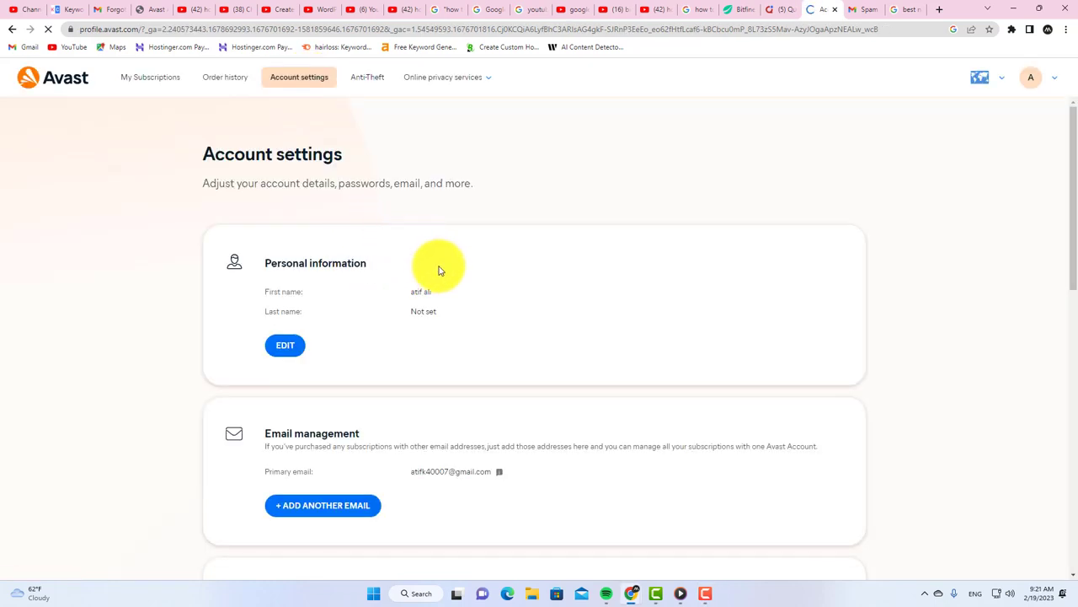
Open the support page linked under Other payment methods in the account's Payments management section
scroll(460, 296, "down", 2)
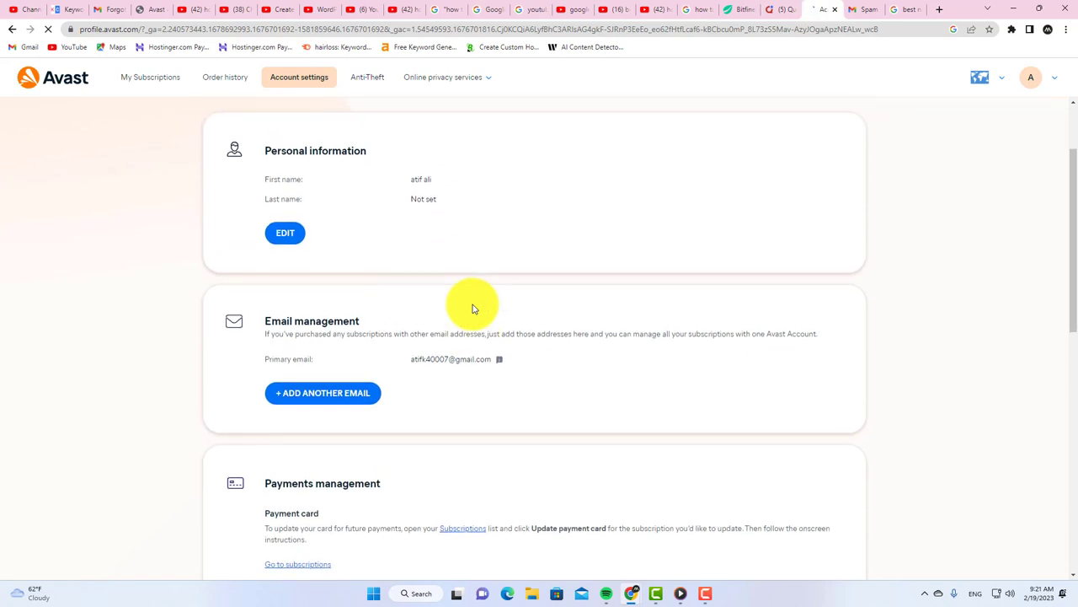
scroll(421, 337, "down", 2)
left_click_drag(275, 373, 393, 368)
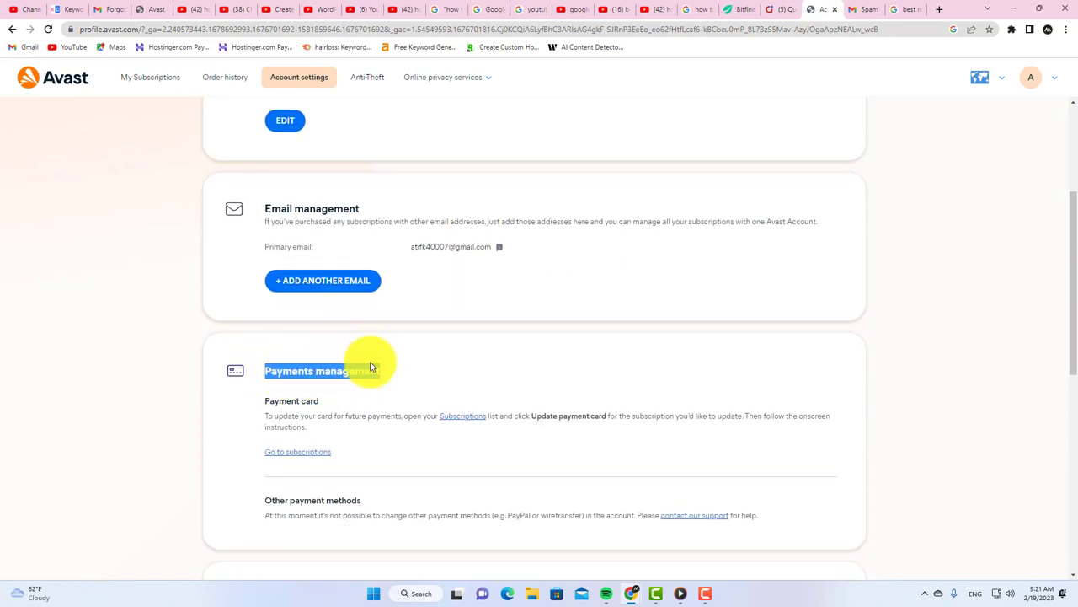
left_click(698, 519)
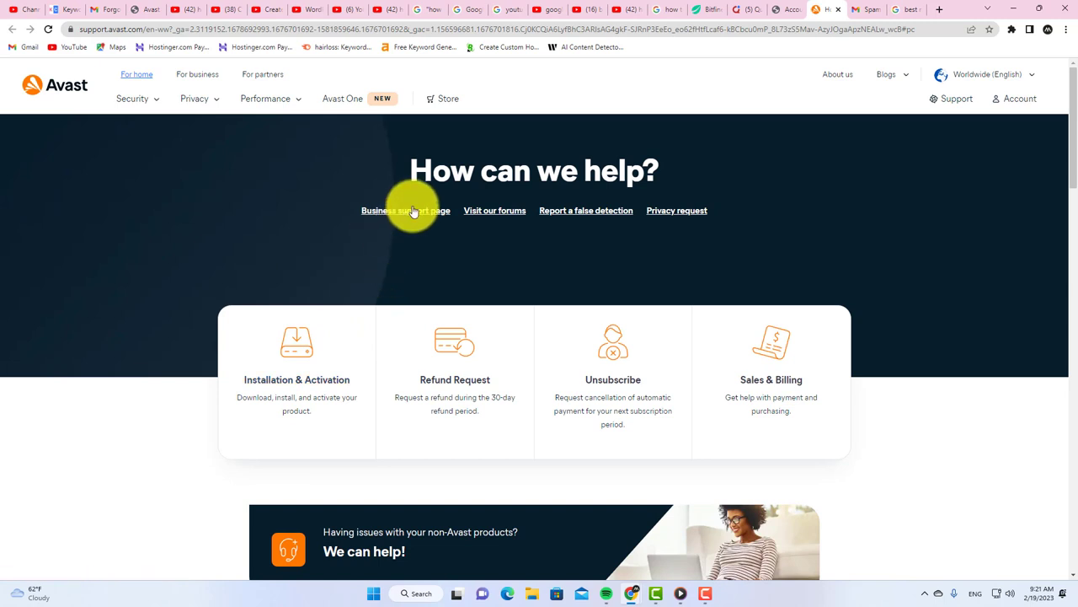
Start a Refund Request, choose "An Avast software product" as the product to refund, and continue
left_click_drag(416, 166, 603, 171)
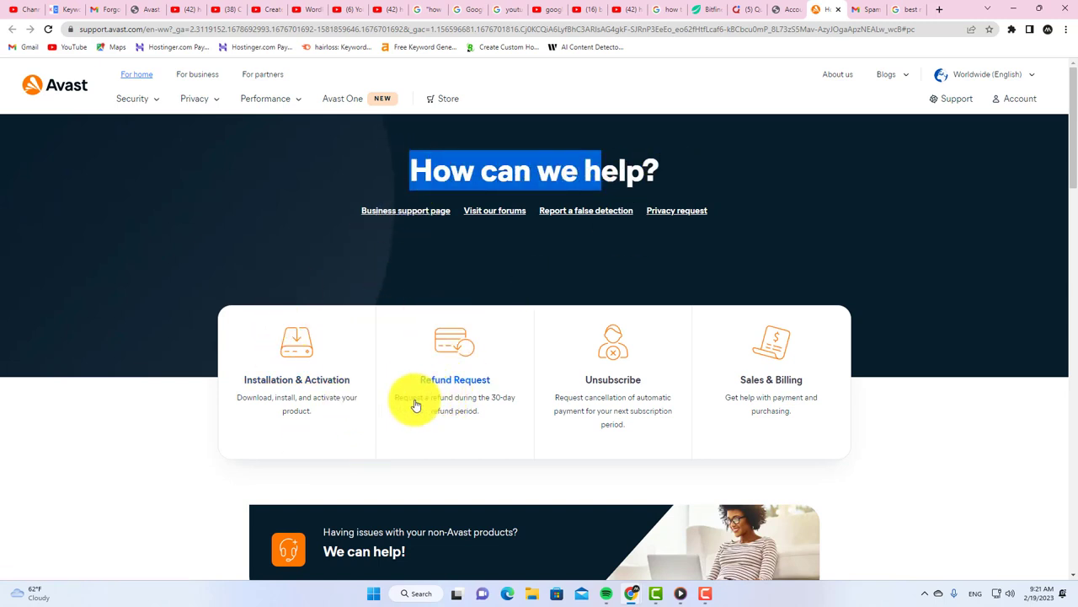
left_click(465, 385)
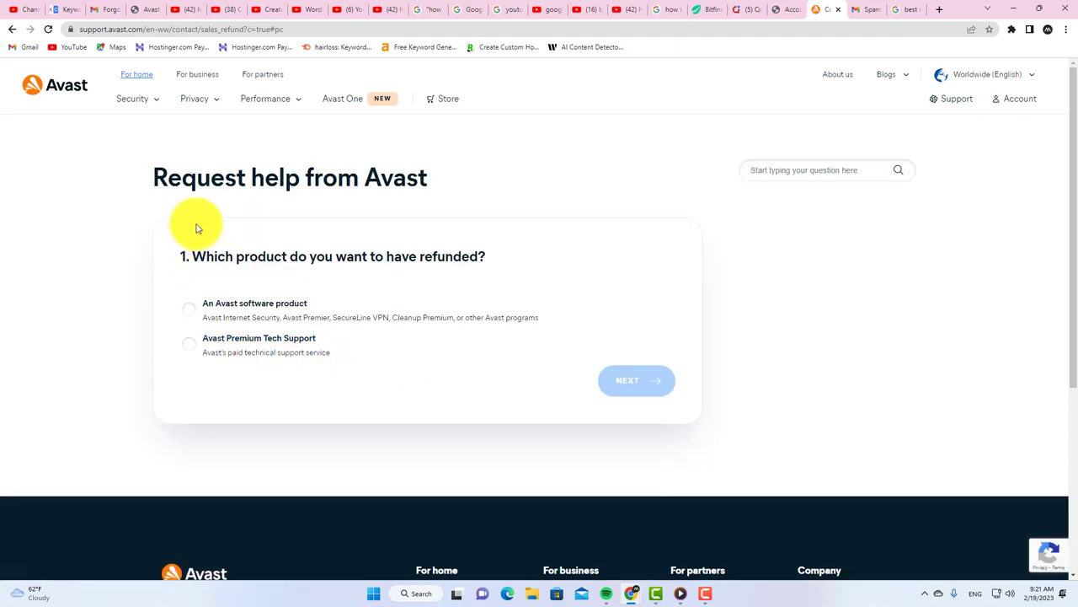
left_click_drag(205, 262, 433, 277)
left_click(308, 281)
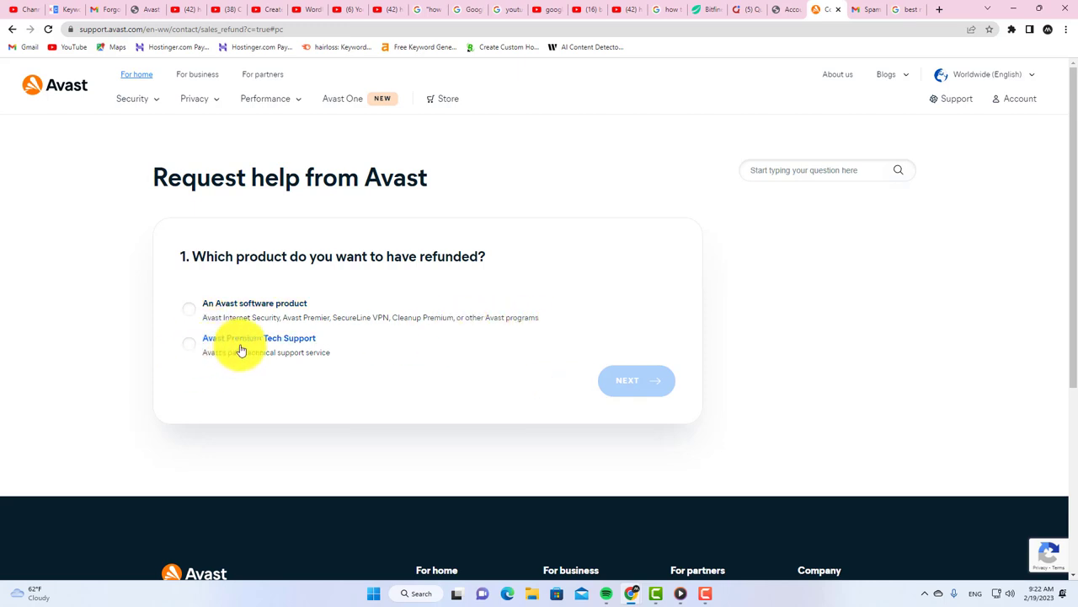
left_click(192, 316)
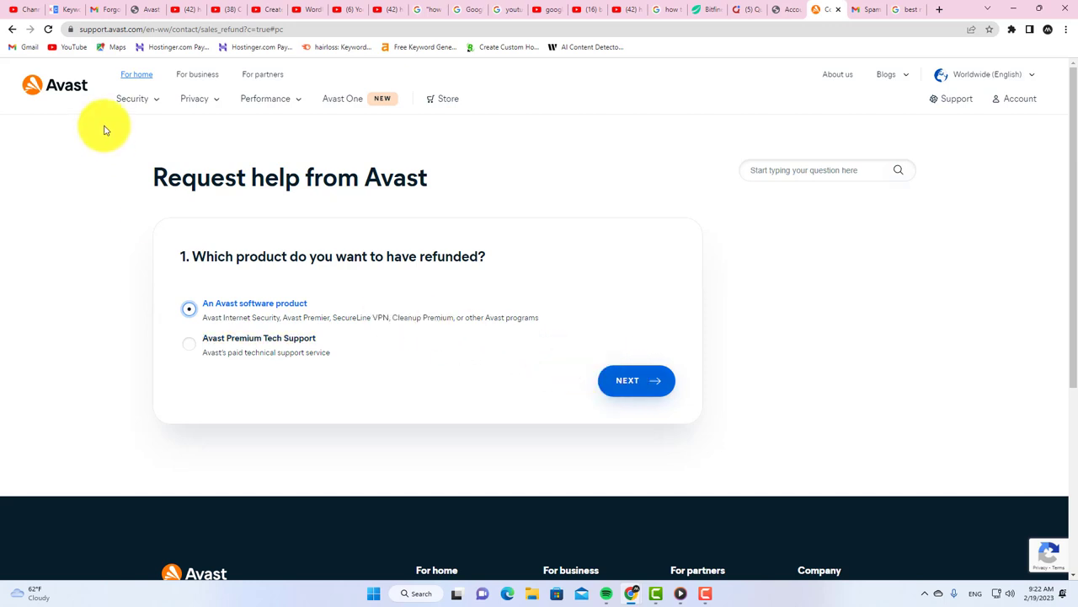
mouse_move(199, 98)
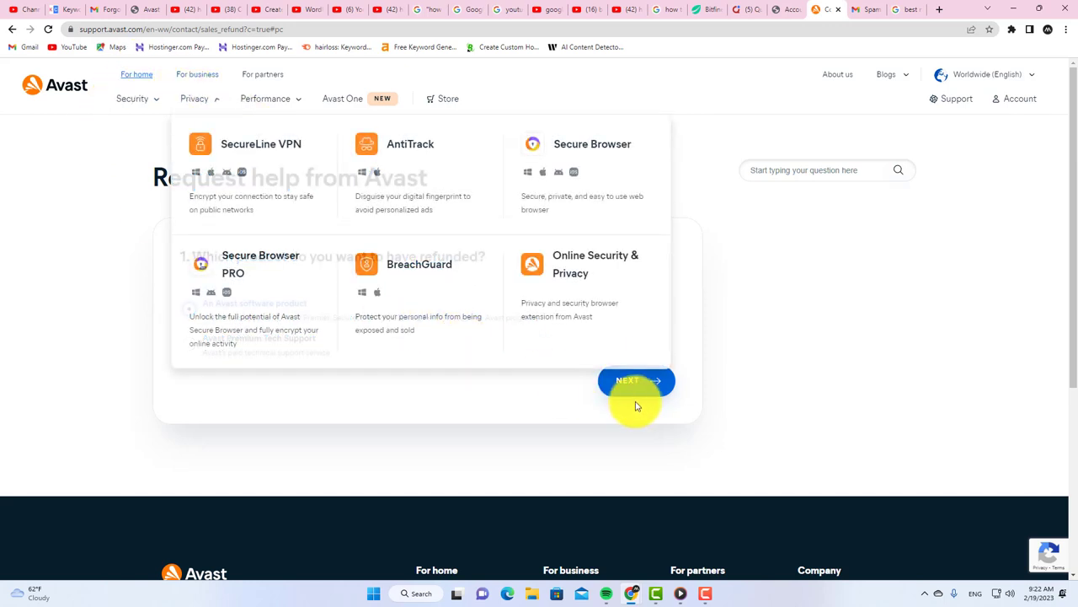
left_click(637, 383)
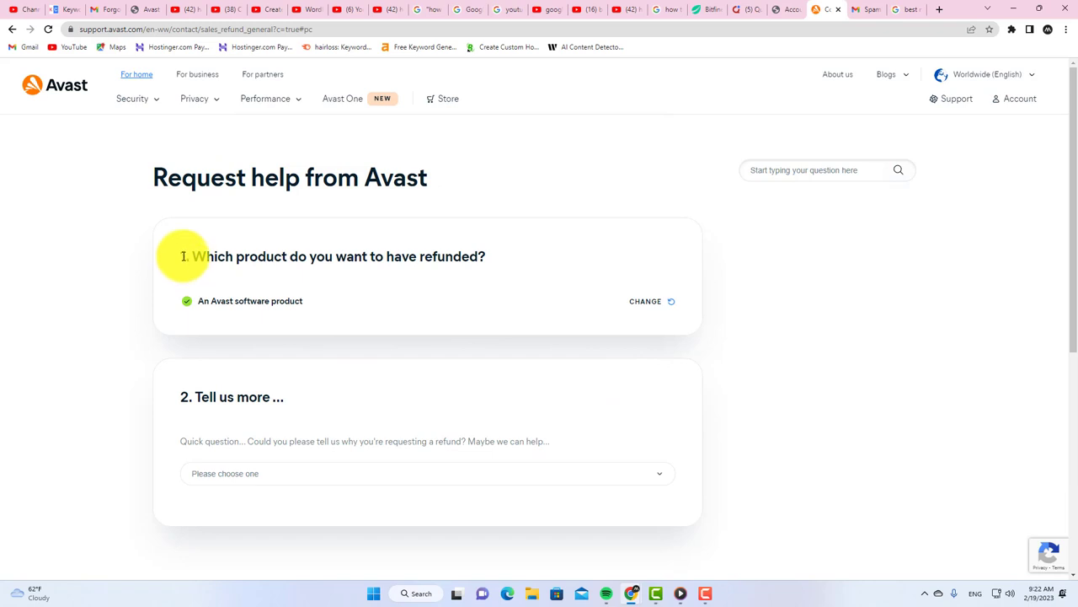
Set the refund reason to "I found the product too difficult to use"
left_click_drag(183, 256, 380, 274)
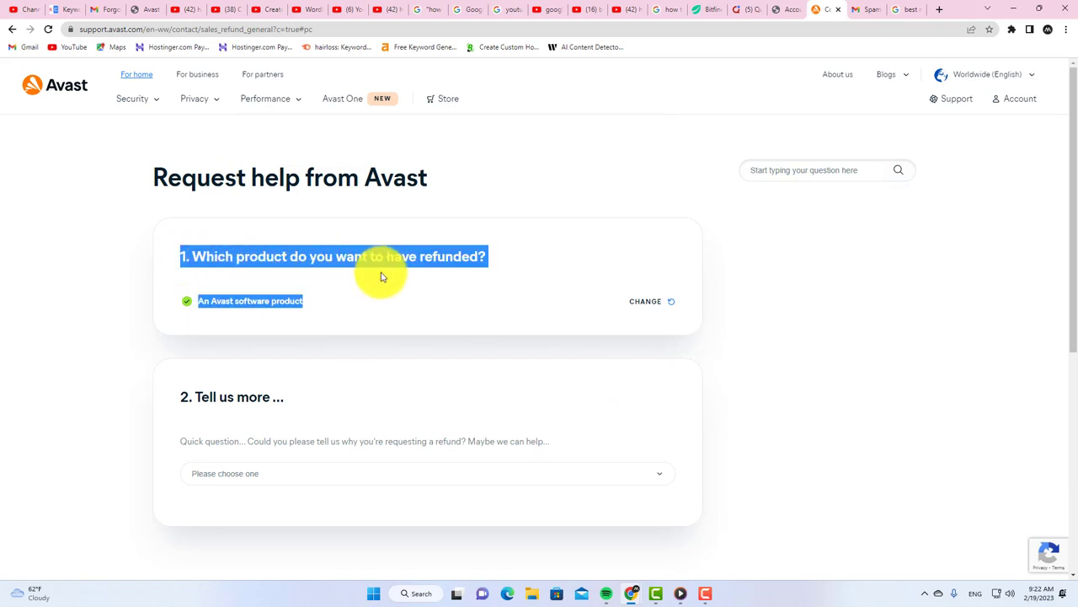
left_click(204, 303)
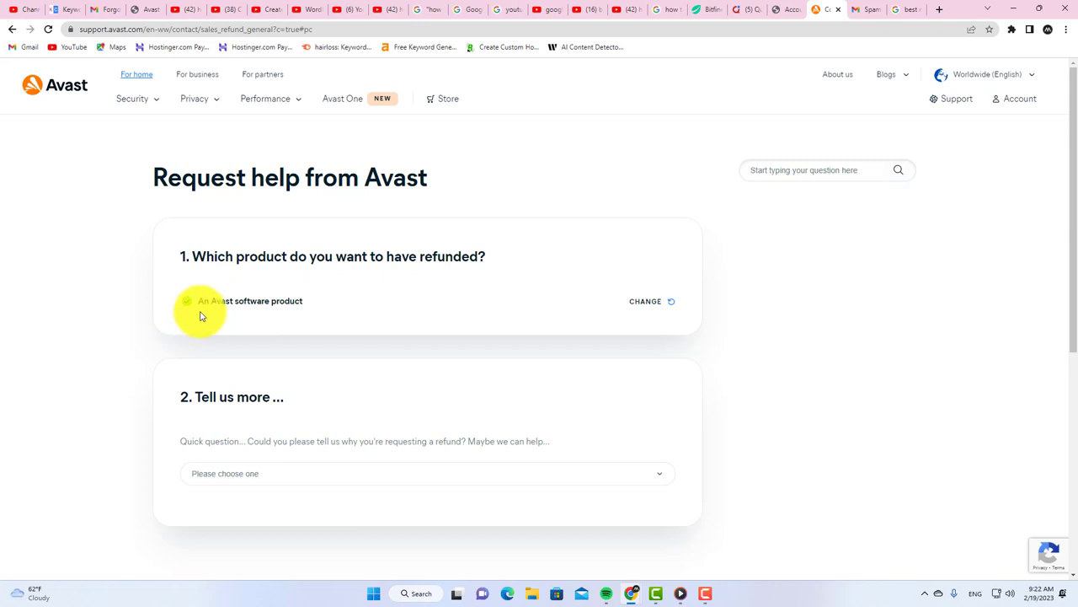
left_click(653, 302)
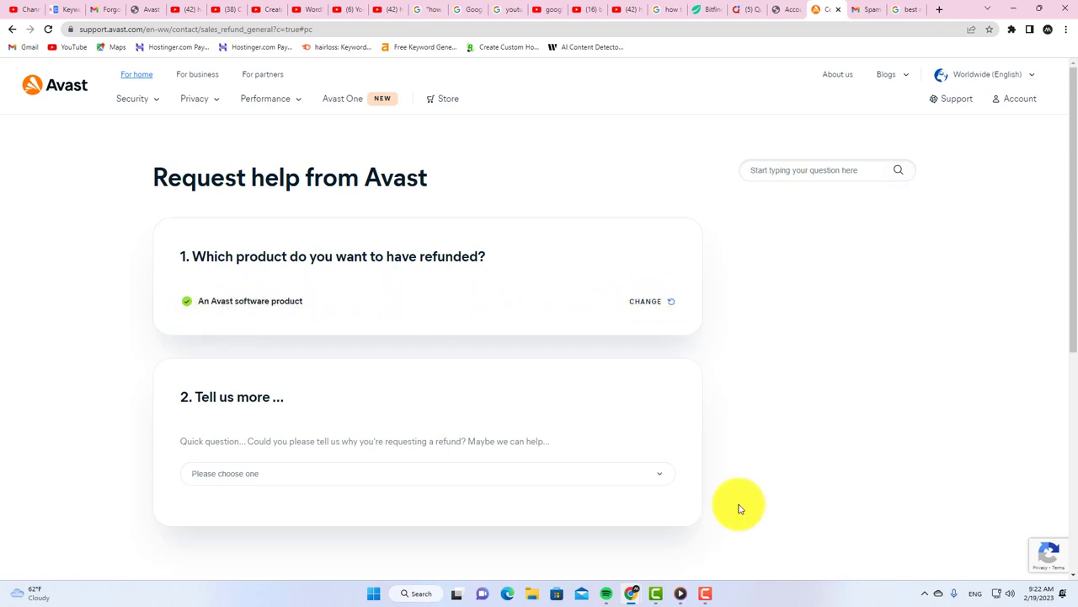
scroll(758, 476, "down", 1)
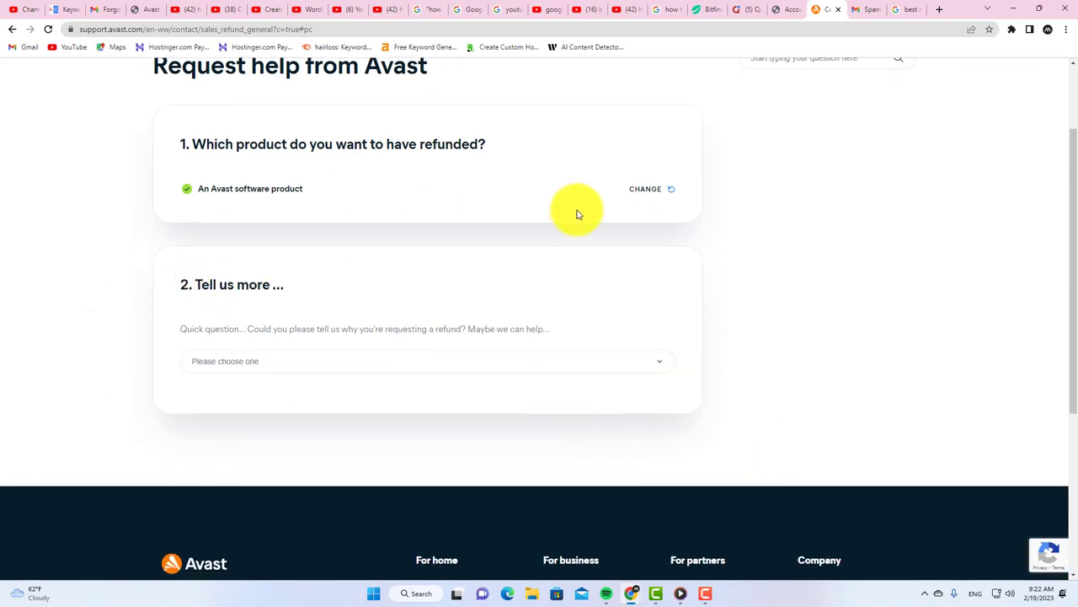
left_click_drag(197, 284, 292, 315)
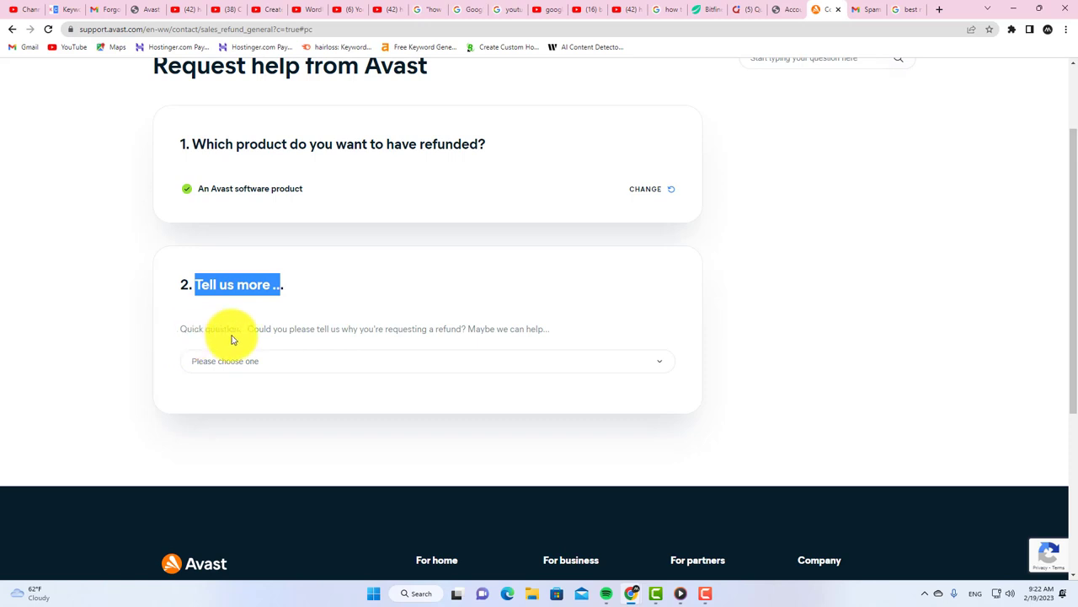
left_click(539, 372)
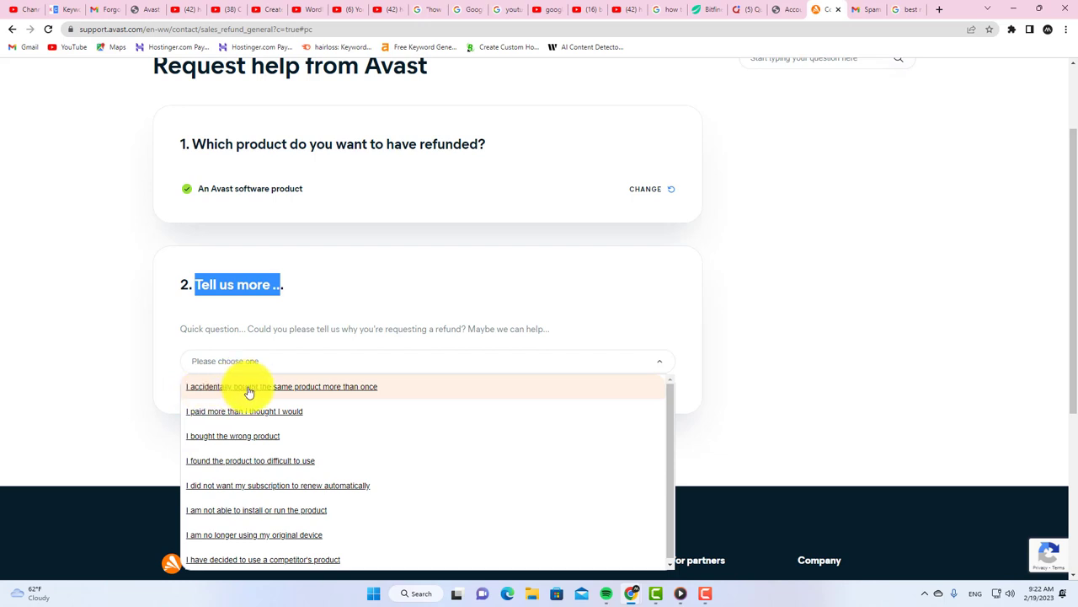
left_click(337, 460)
Examine the chat contact form's order ID, name, email and issue description fields through to the Start Chat option
scroll(393, 433, "down", 1)
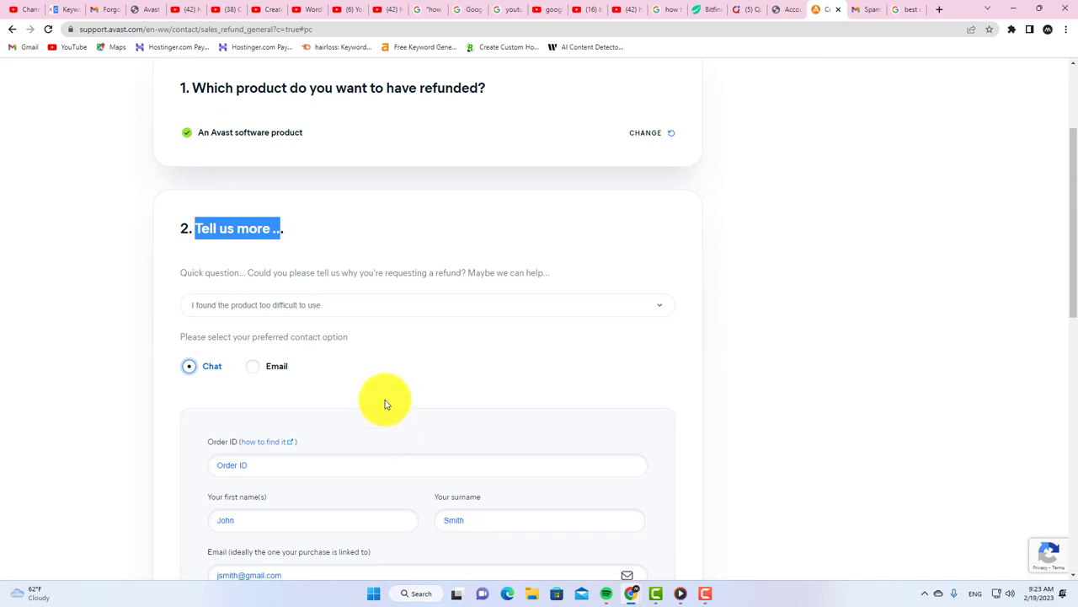
scroll(385, 405, "down", 2)
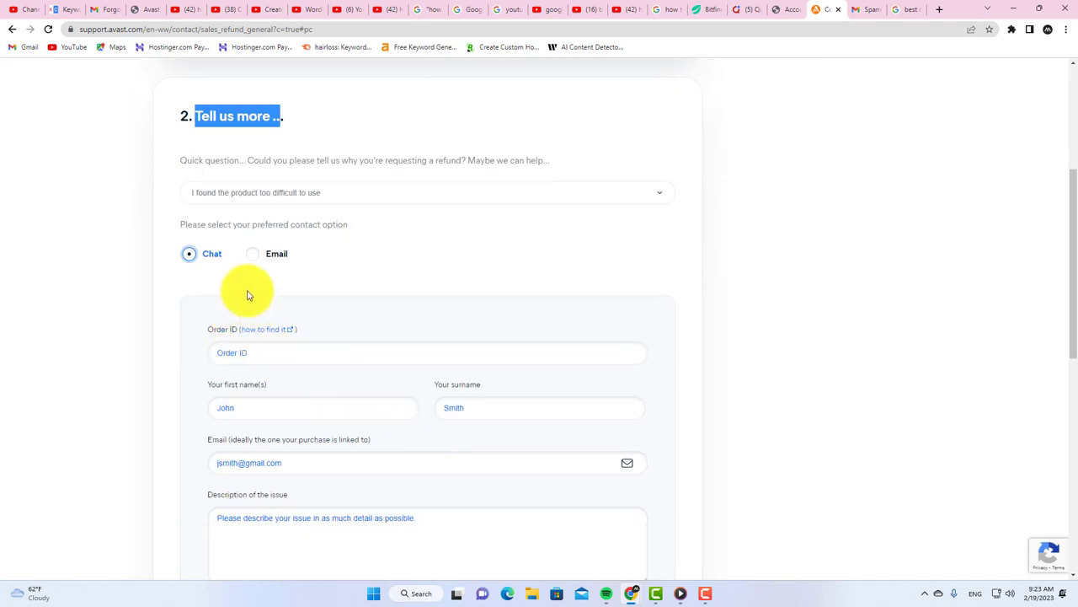
left_click(244, 342)
scroll(246, 287, "down", 1)
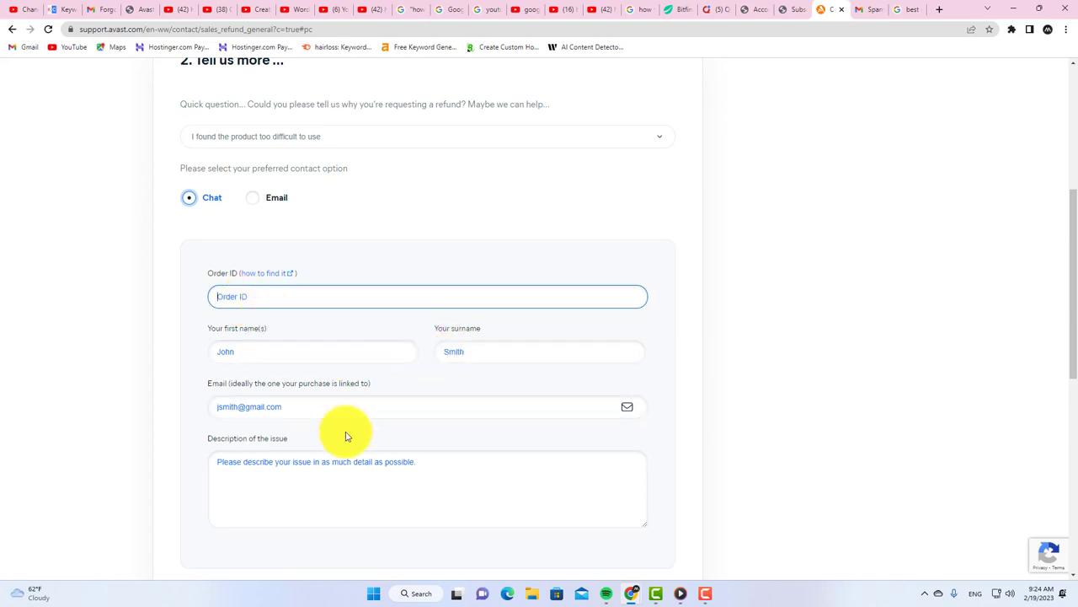
left_click(217, 440)
left_click_drag(217, 441, 294, 488)
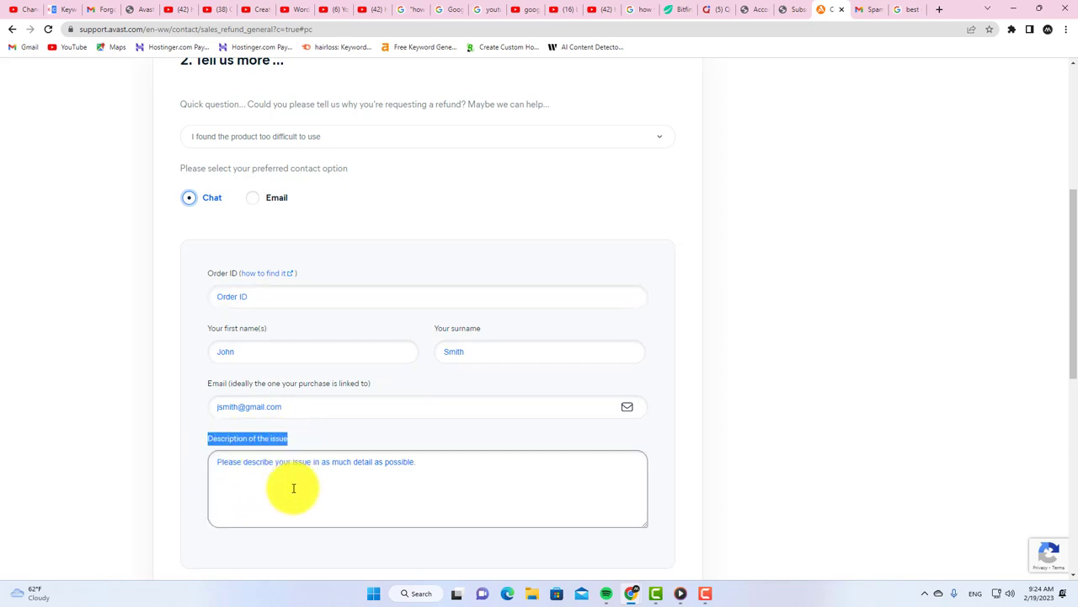
left_click(294, 488)
scroll(356, 429, "down", 1)
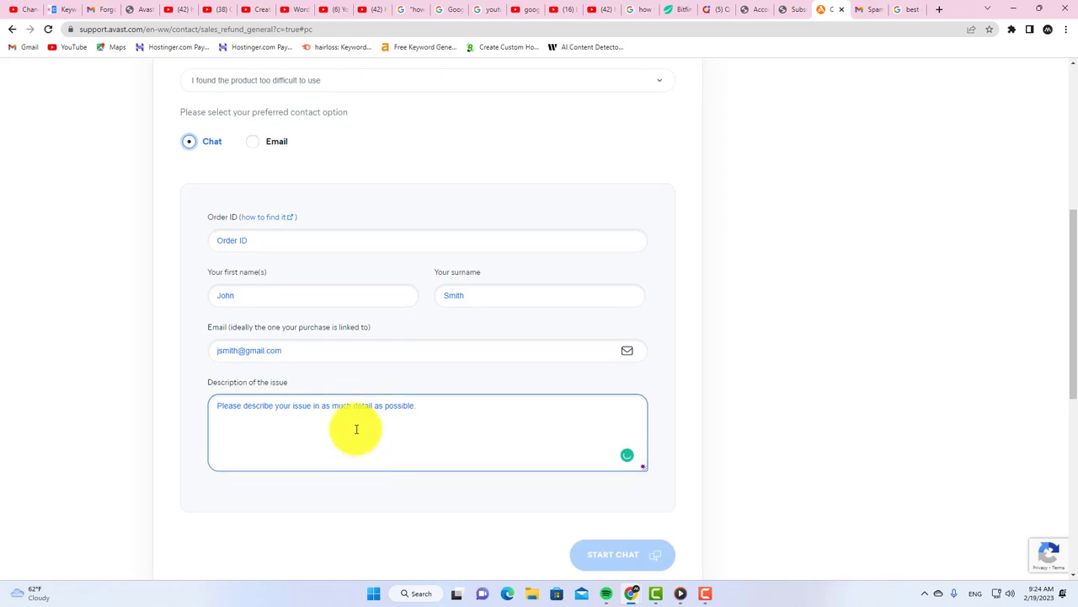
scroll(354, 426, "down", 1)
mouse_move(606, 505)
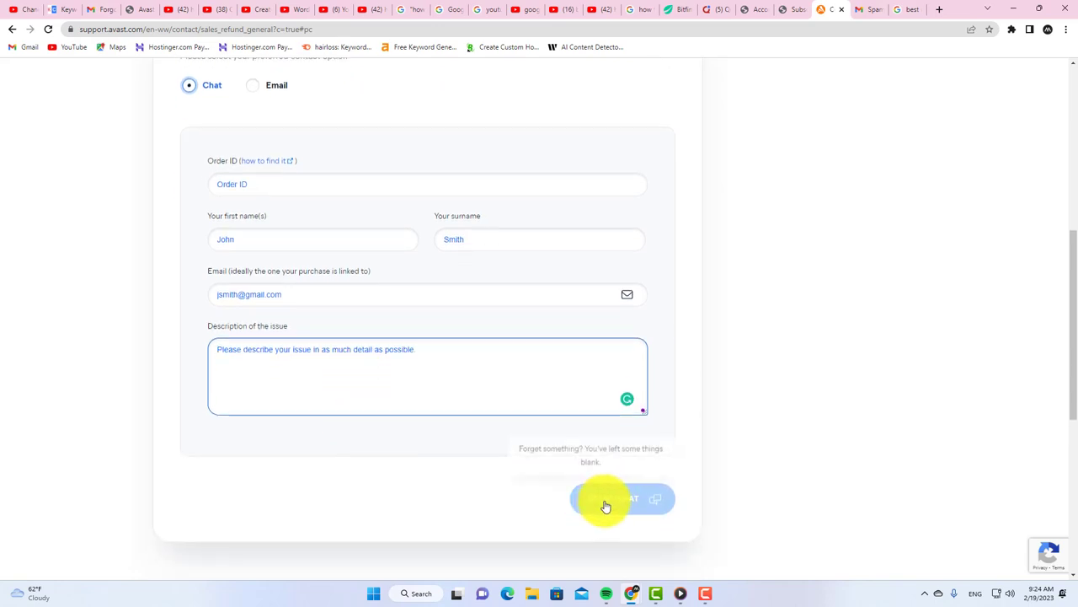
scroll(359, 371, "up", 2)
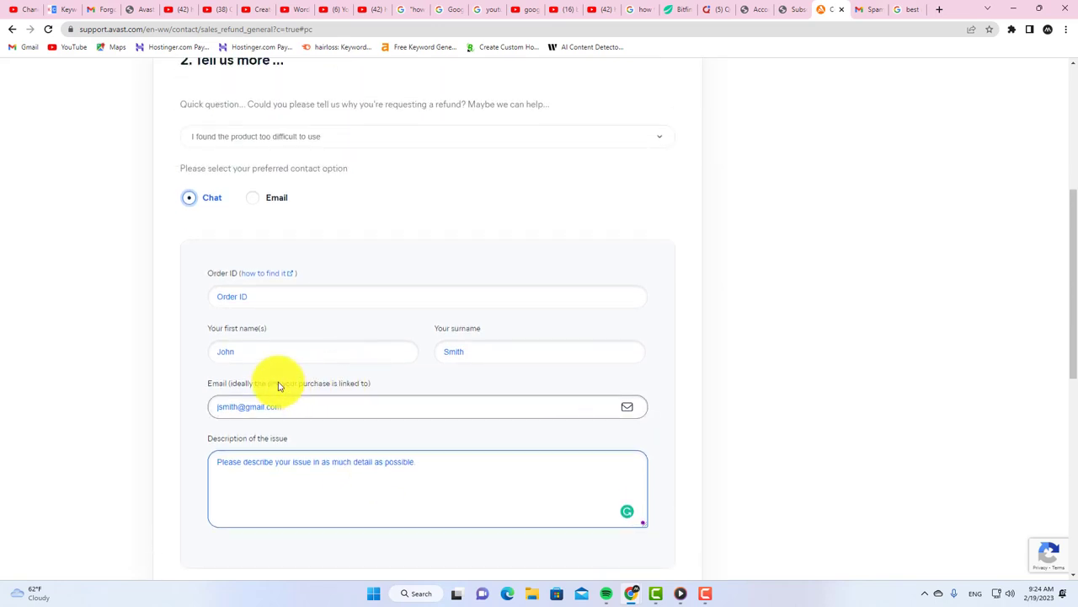
Open the help article on finding the order ID and examine where the Digital River confirmation email shows it
left_click(255, 278)
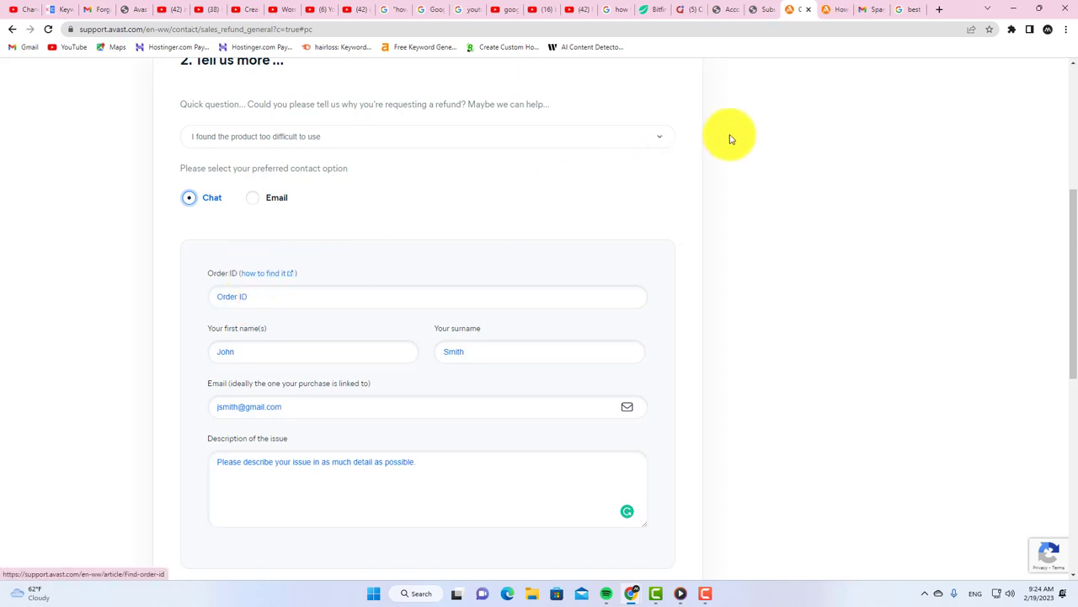
left_click(829, 9)
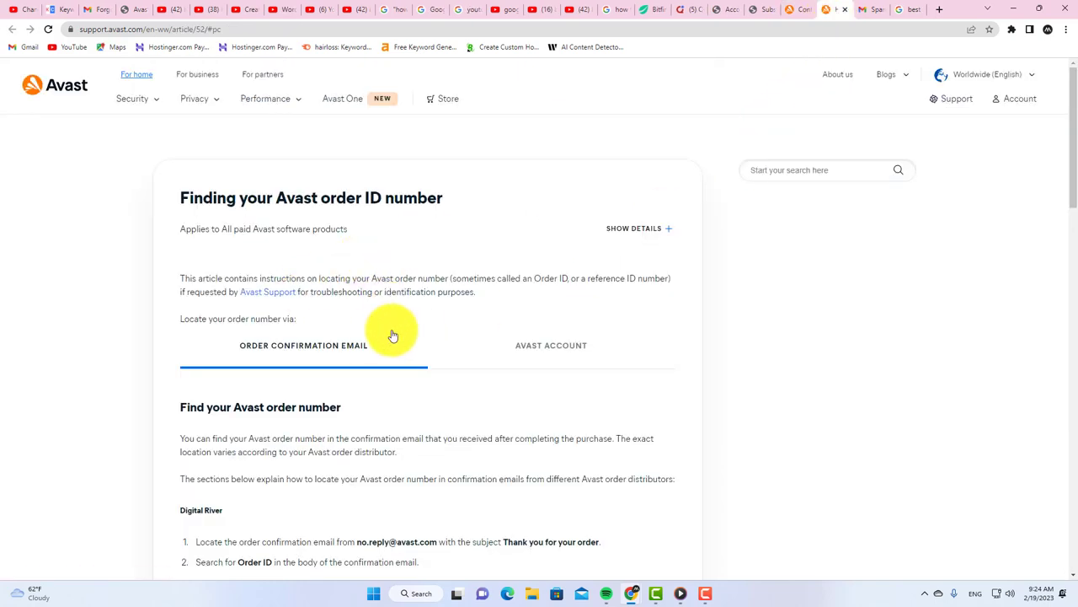
scroll(392, 335, "down", 3)
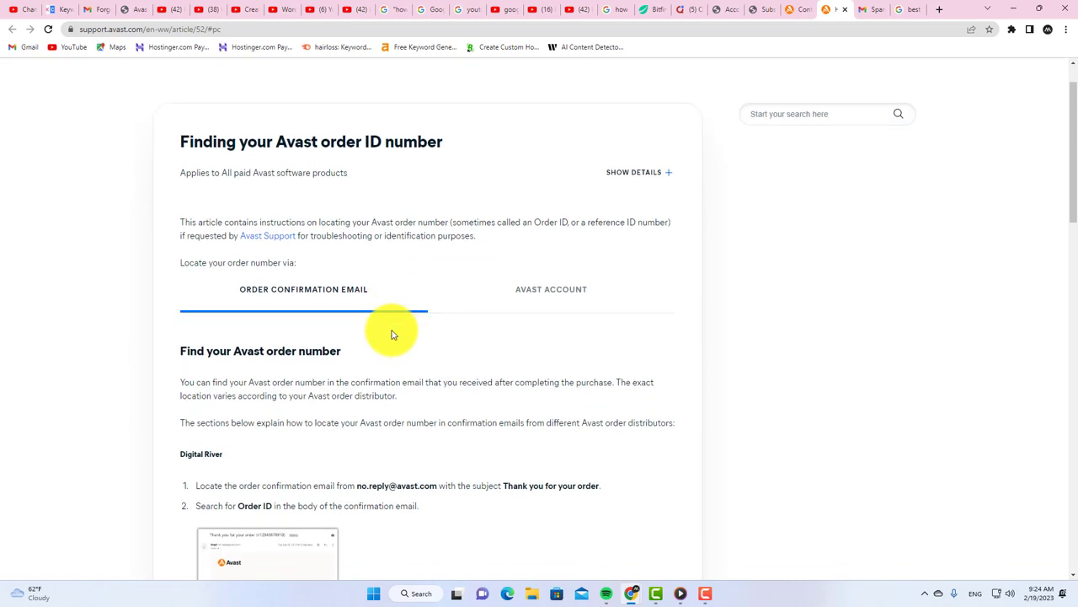
scroll(392, 335, "down", 1)
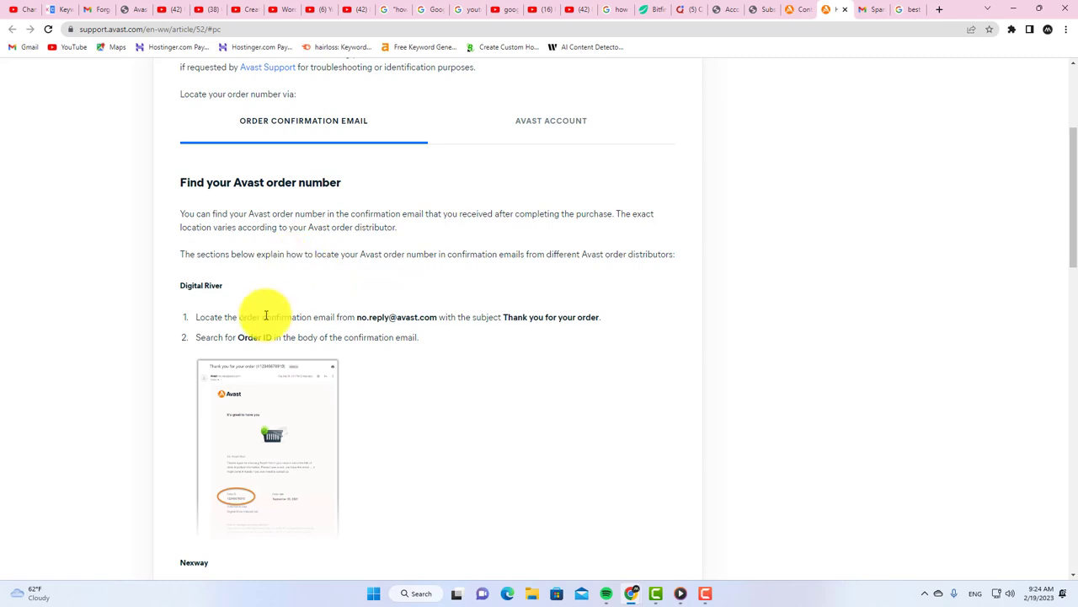
scroll(265, 313, "down", 2)
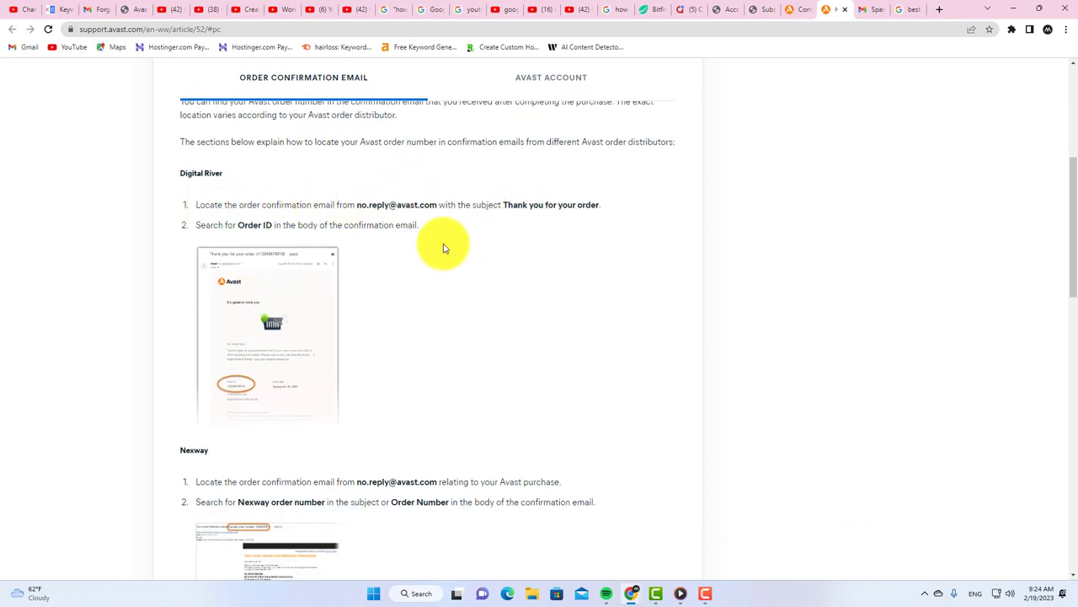
left_click_drag(244, 228, 272, 312)
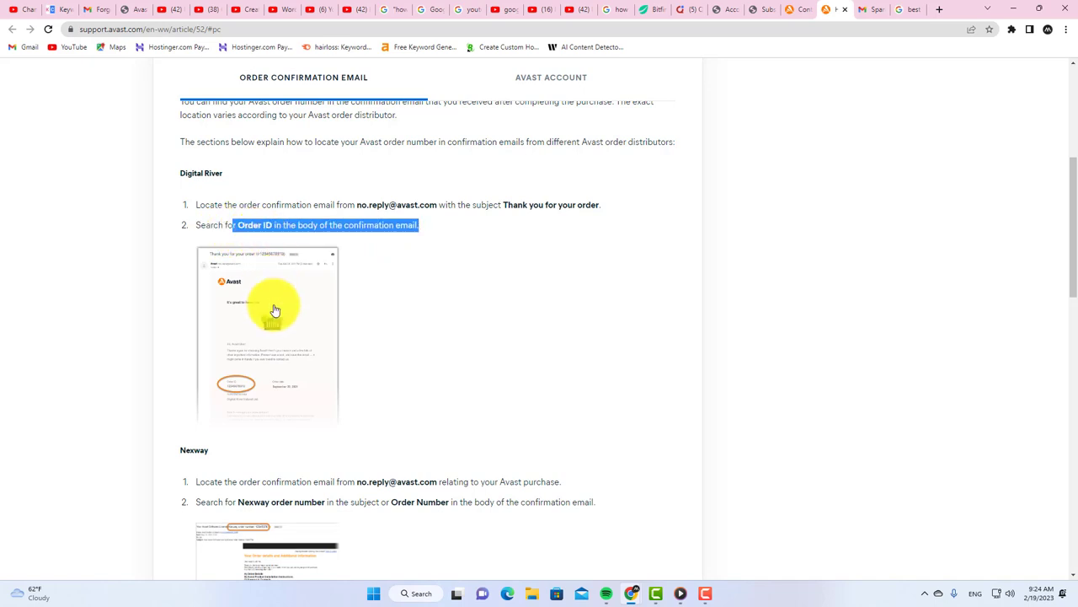
mouse_move(248, 368)
scroll(532, 325, "down", 2)
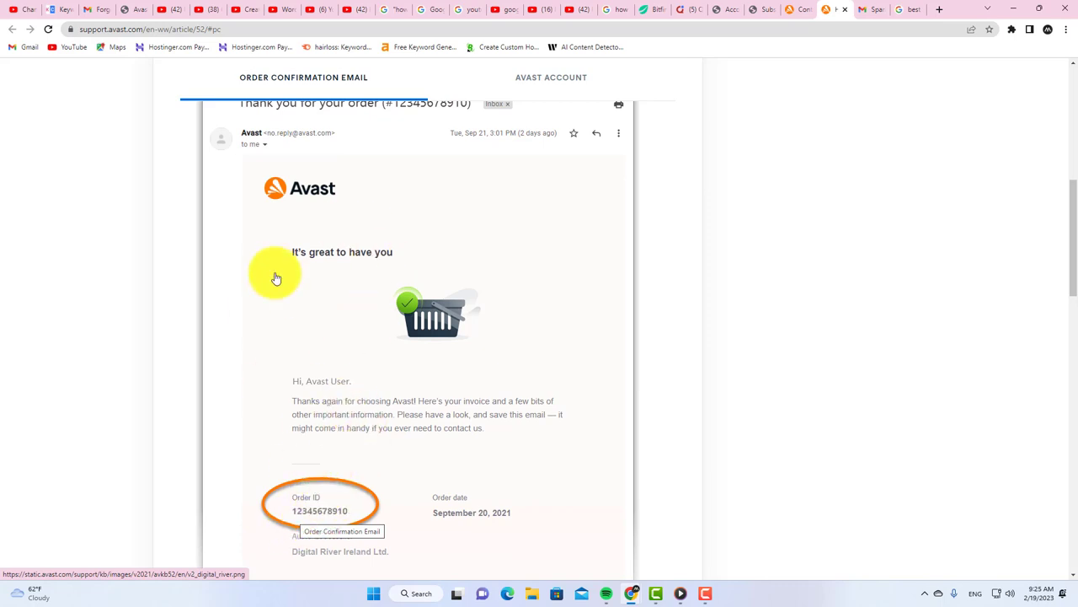
scroll(445, 221, "up", 1)
scroll(396, 202, "down", 1)
scroll(320, 173, "up", 1)
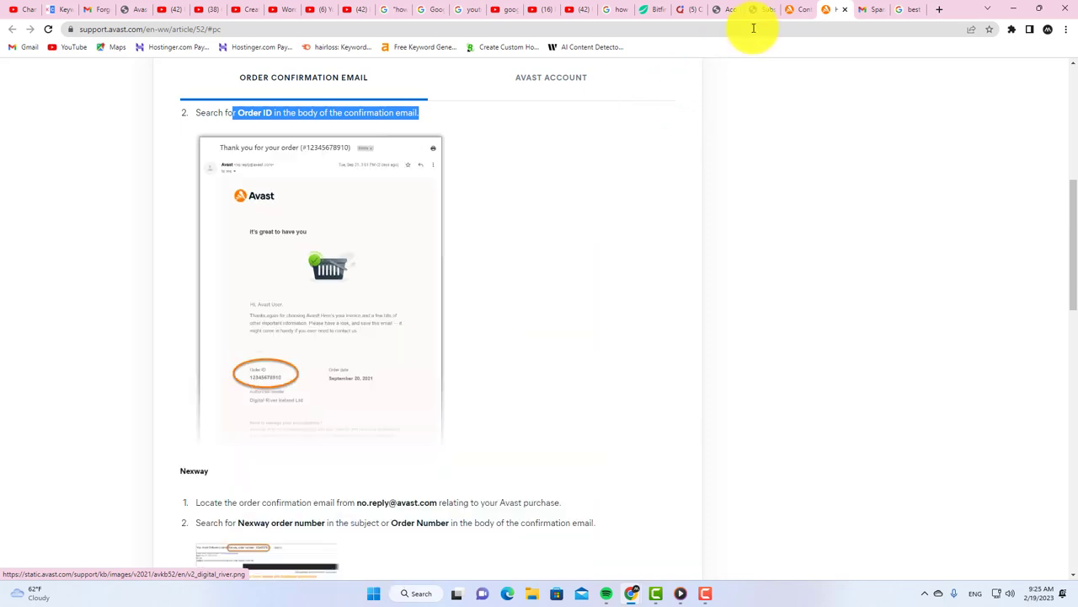
Return to the refund request form and review its contact fields and chosen answers
left_click(800, 7)
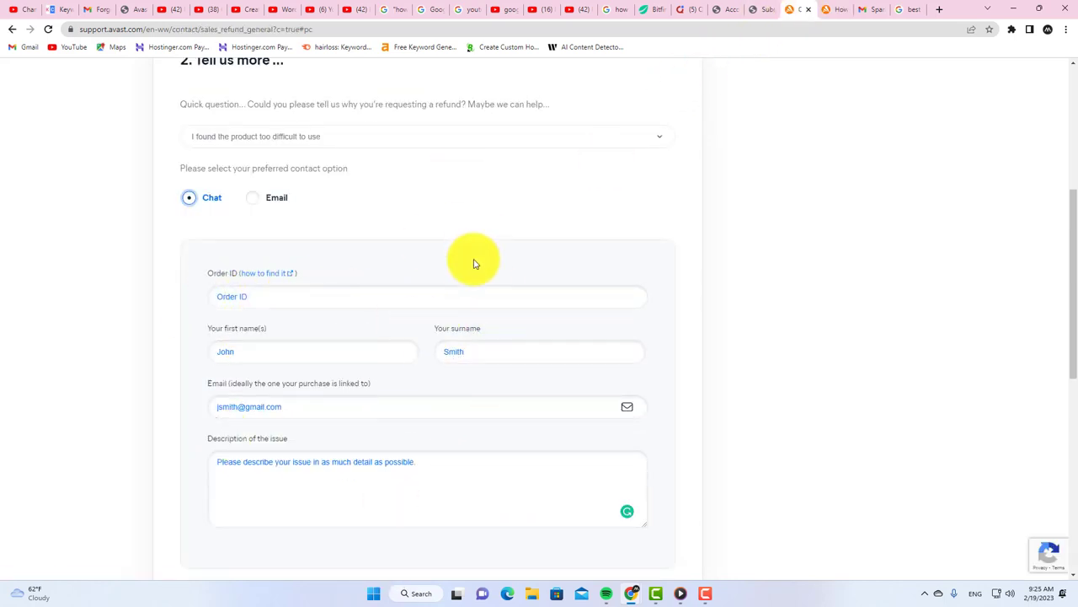
scroll(448, 355, "down", 3)
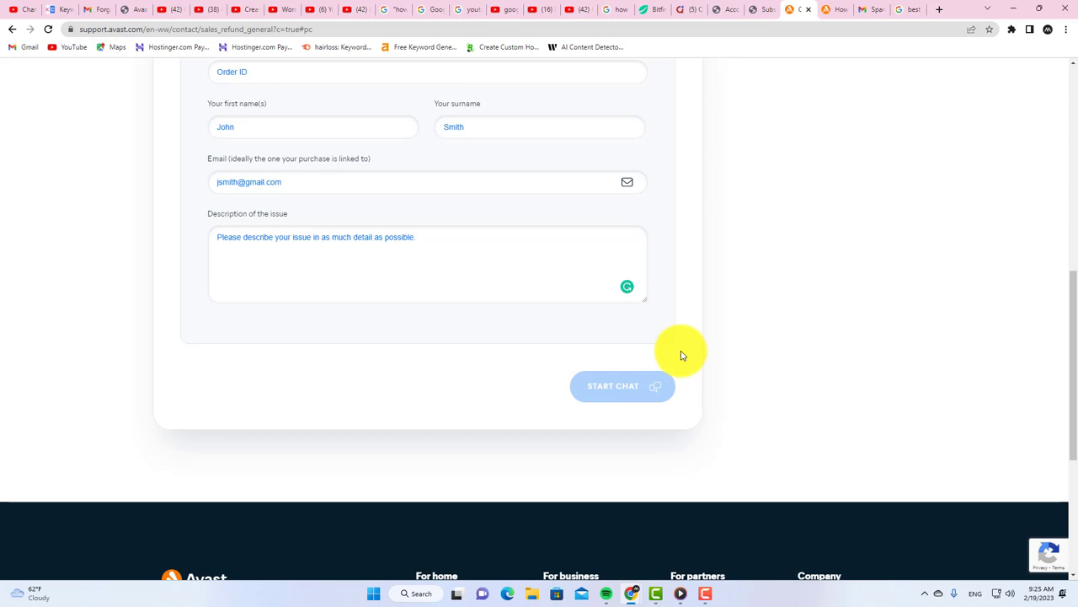
scroll(508, 279, "up", 1)
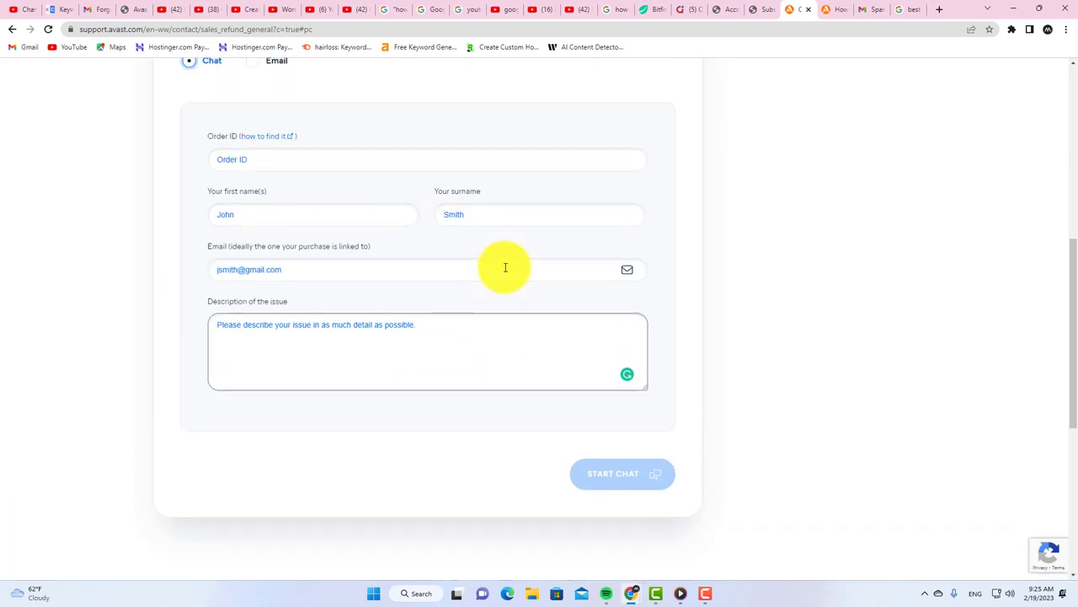
scroll(506, 267, "up", 5)
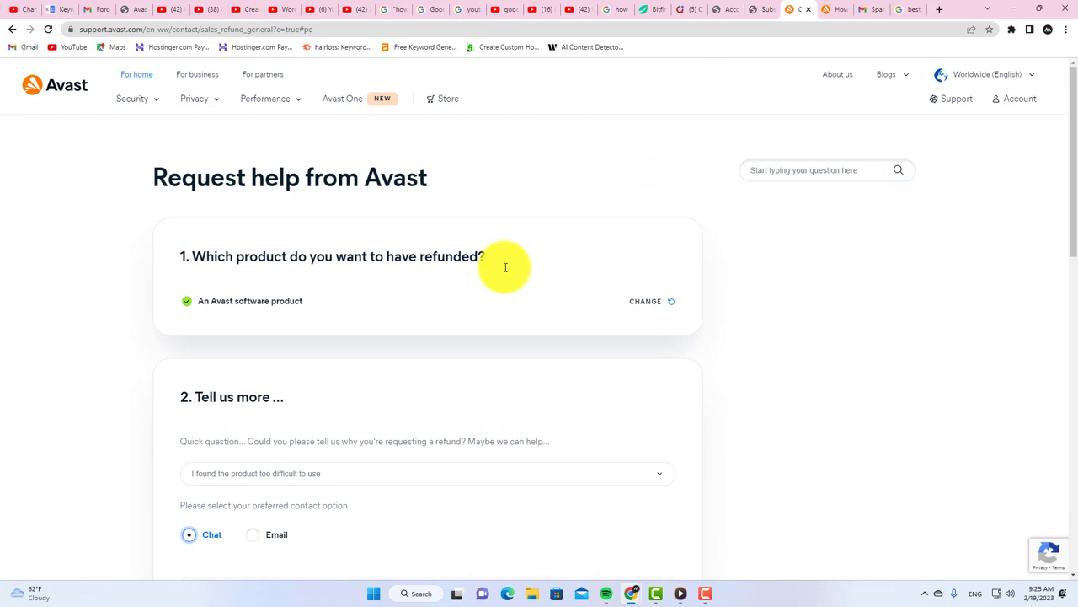